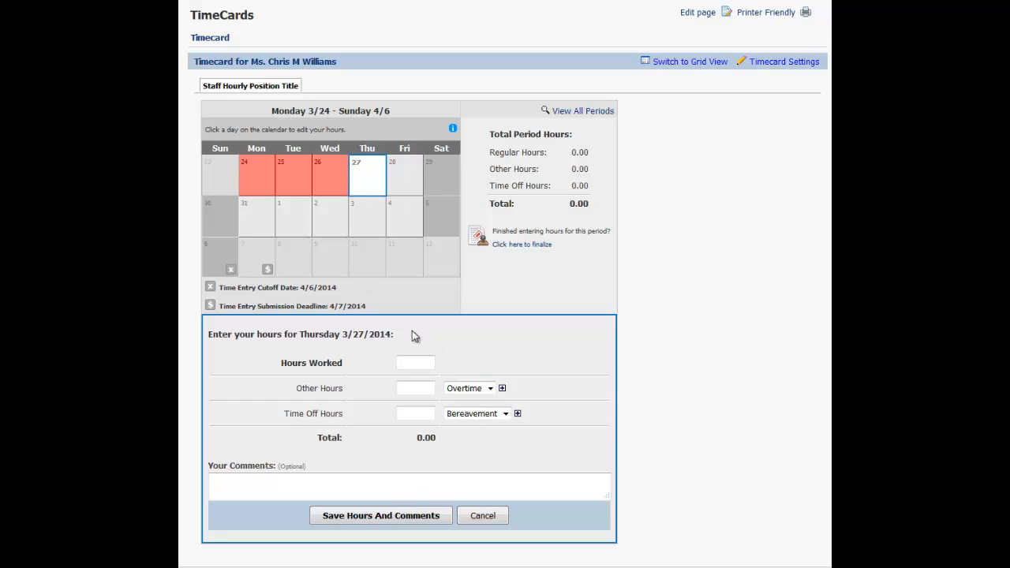
# - Enter 5 hours worked for Monday 3/24/2014 and save the entry
pyautogui.click(327, 183)
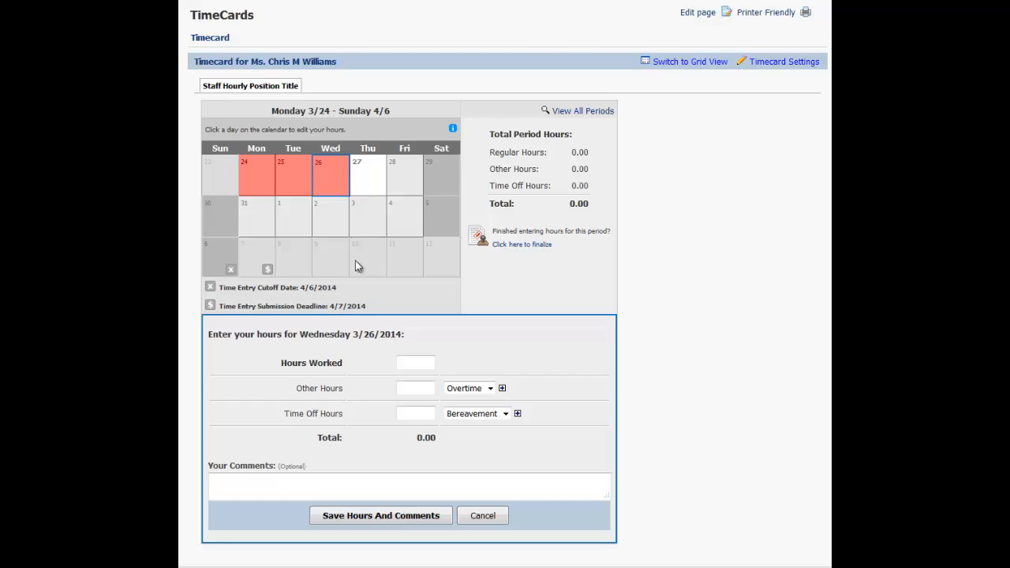
pyautogui.click(262, 184)
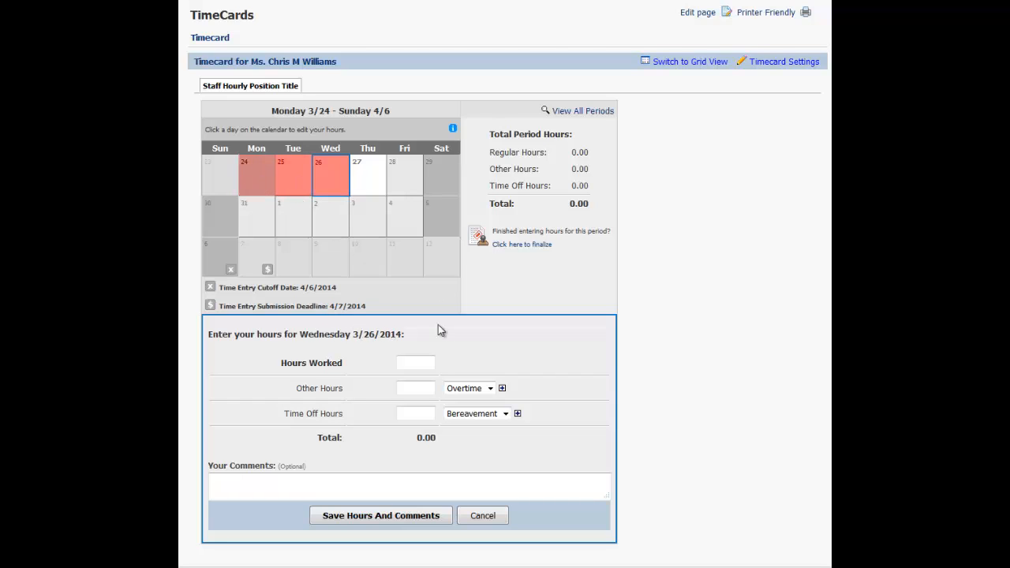
pyautogui.click(413, 359)
pyautogui.write('5')
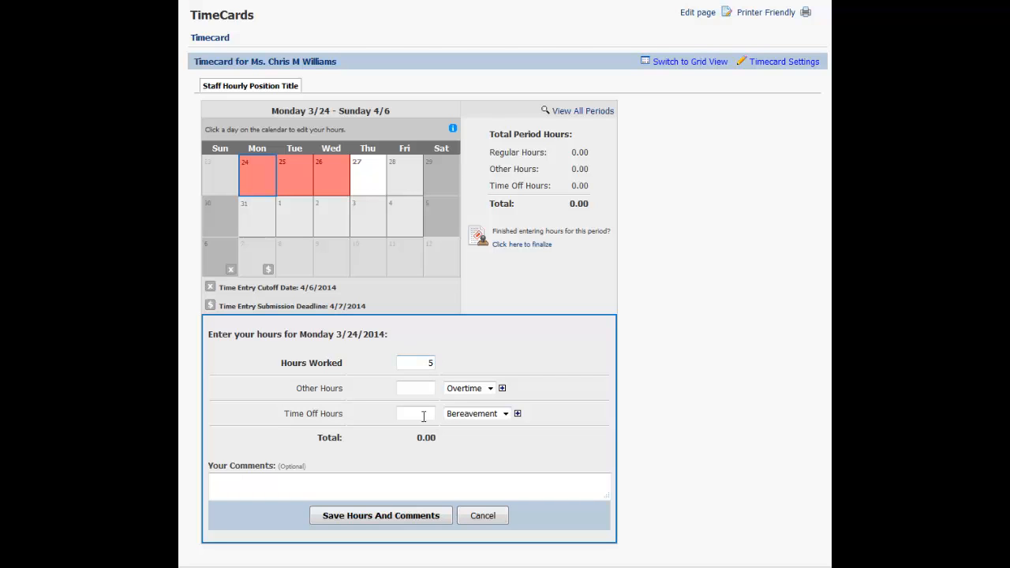
pyautogui.click(413, 511)
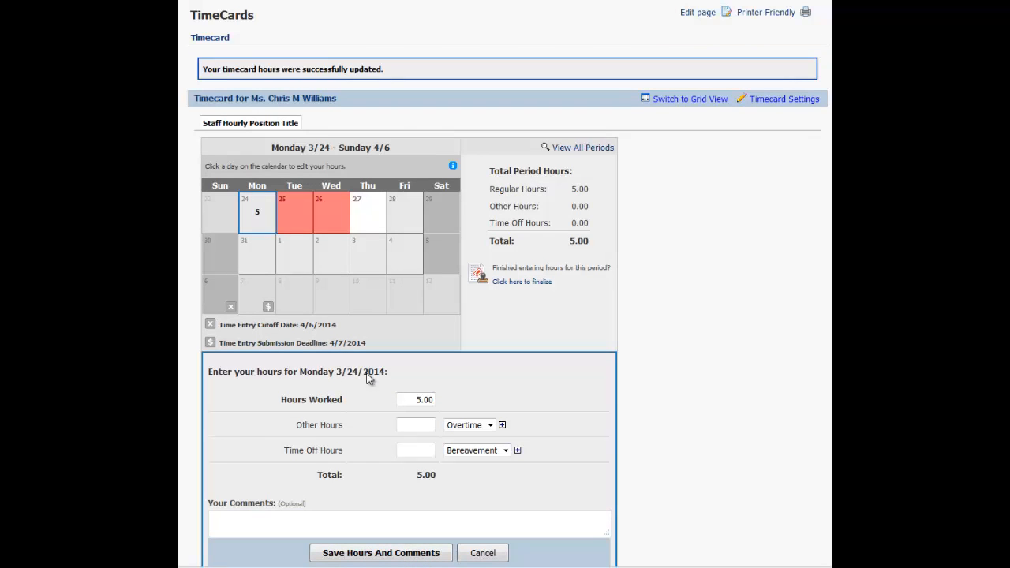
# - Enter 8 hours worked for Tuesday 3/25/2014 and save the entry
pyautogui.click(301, 215)
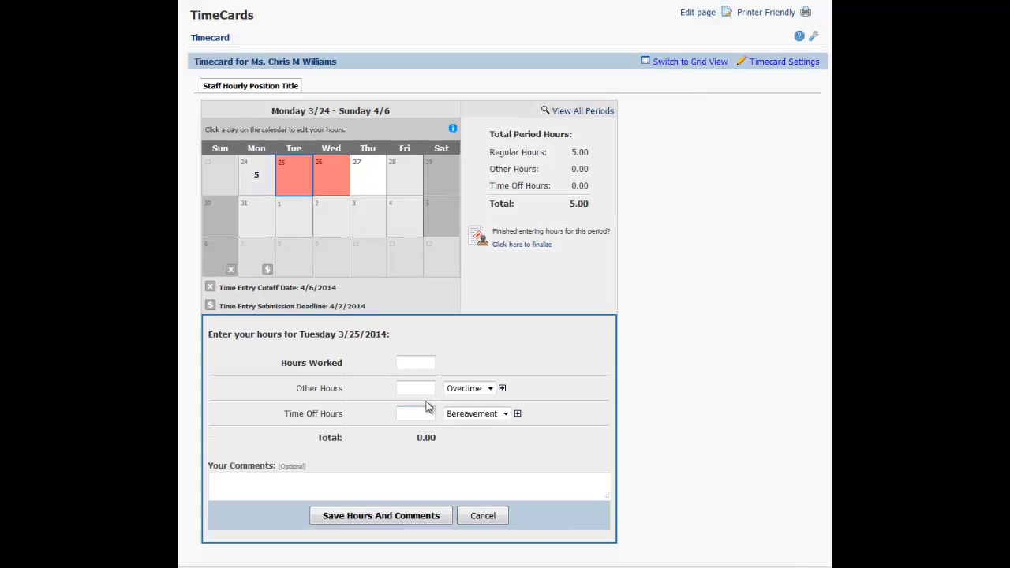
pyautogui.click(423, 365)
pyautogui.write('8')
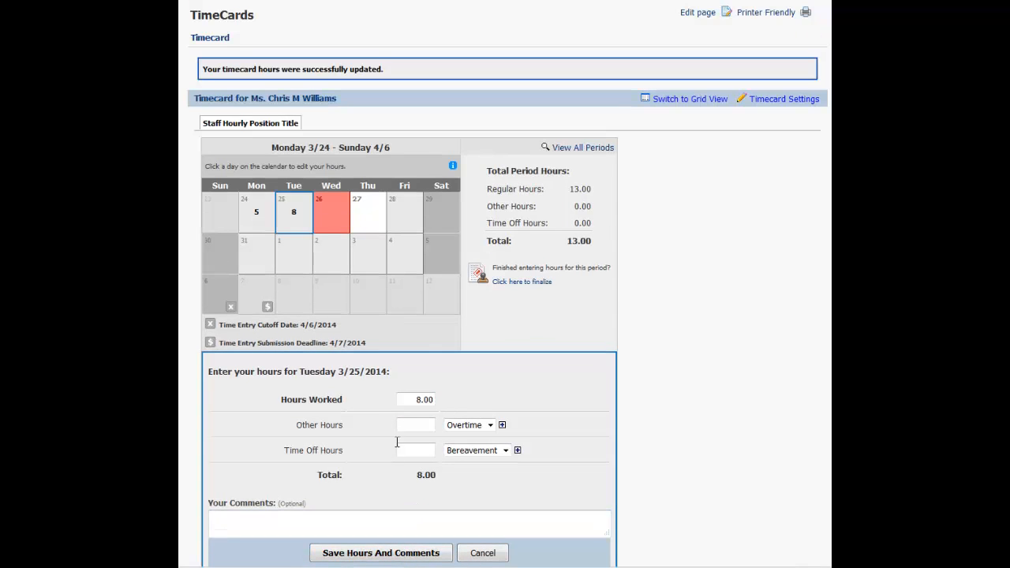
# - Record 6 hours worked and 2 Vacation time off hours for Wednesday 3/26/2014, and save them
pyautogui.click(332, 213)
pyautogui.click(424, 364)
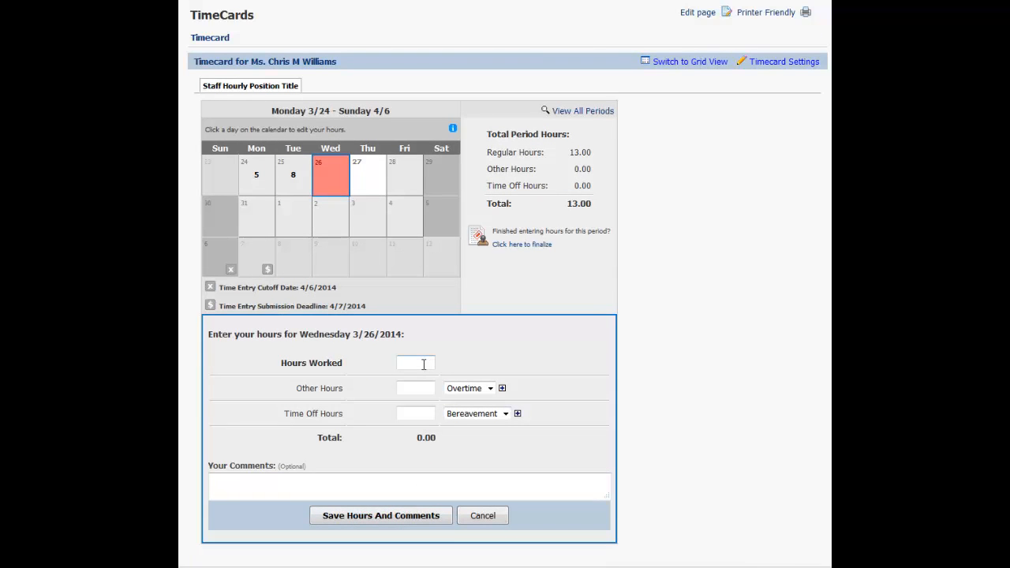
pyautogui.write('6')
pyautogui.click(505, 414)
pyautogui.click(424, 414)
pyautogui.write('2')
pyautogui.click(507, 415)
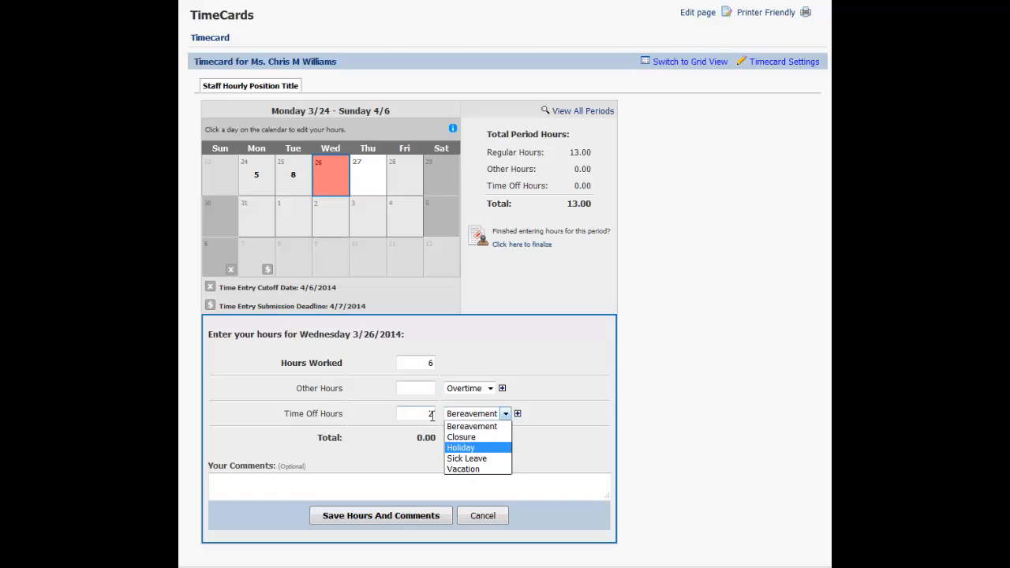
pyautogui.click(465, 469)
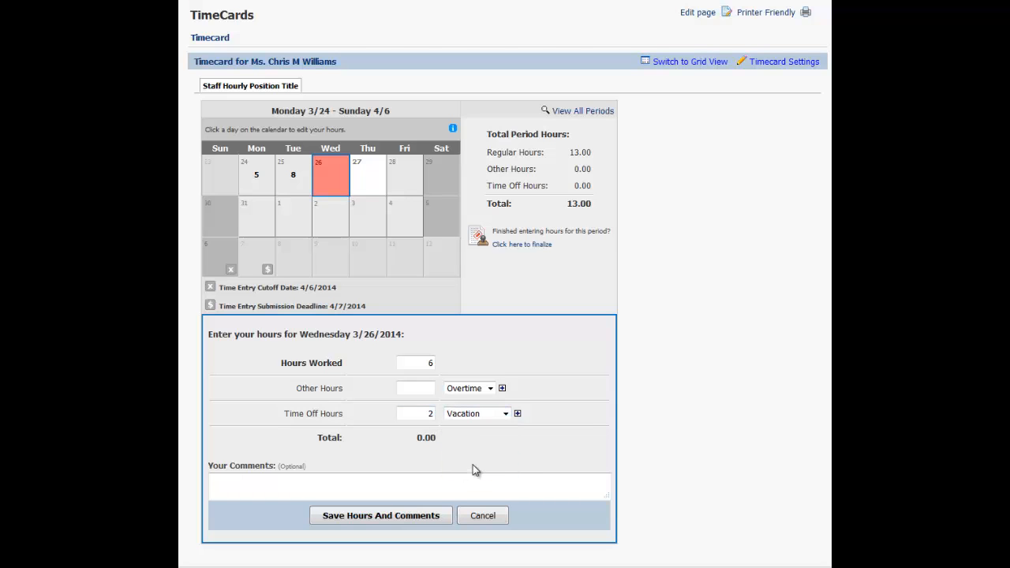
pyautogui.click(404, 515)
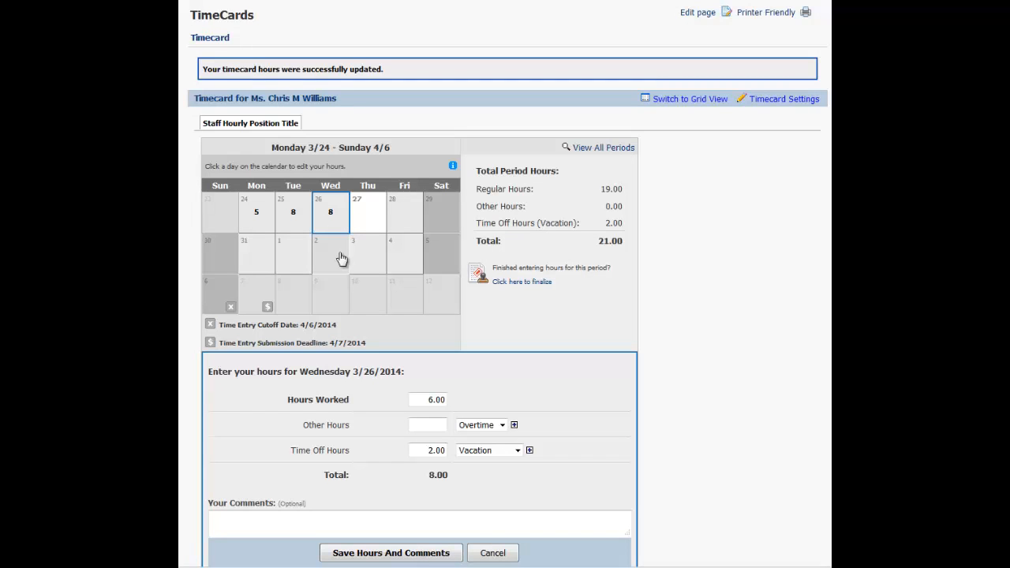
# - Fill in 6 hours worked and 1 Vacation time off hour for Thursday 3/27/2014
pyautogui.click(367, 215)
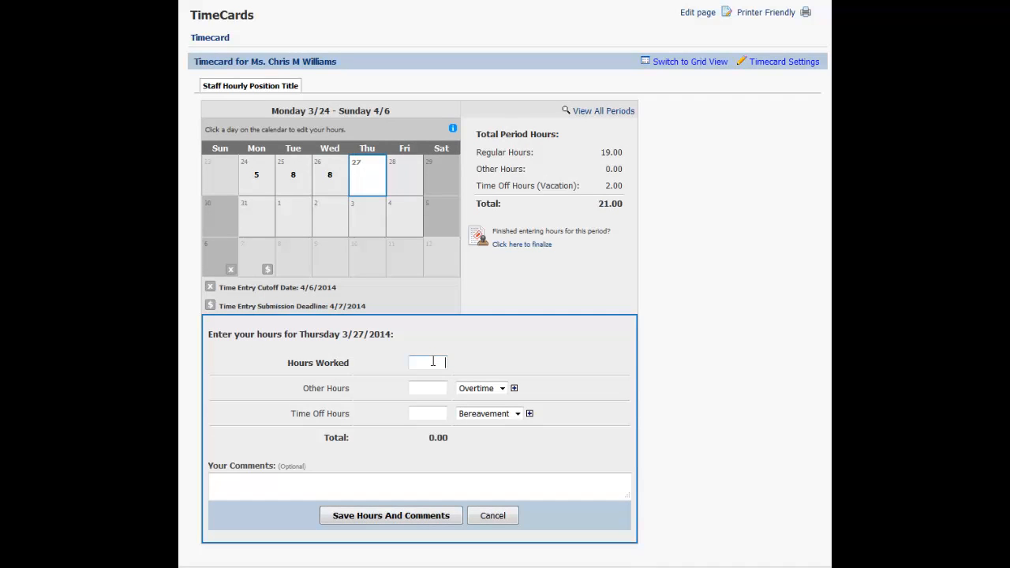
pyautogui.click(517, 413)
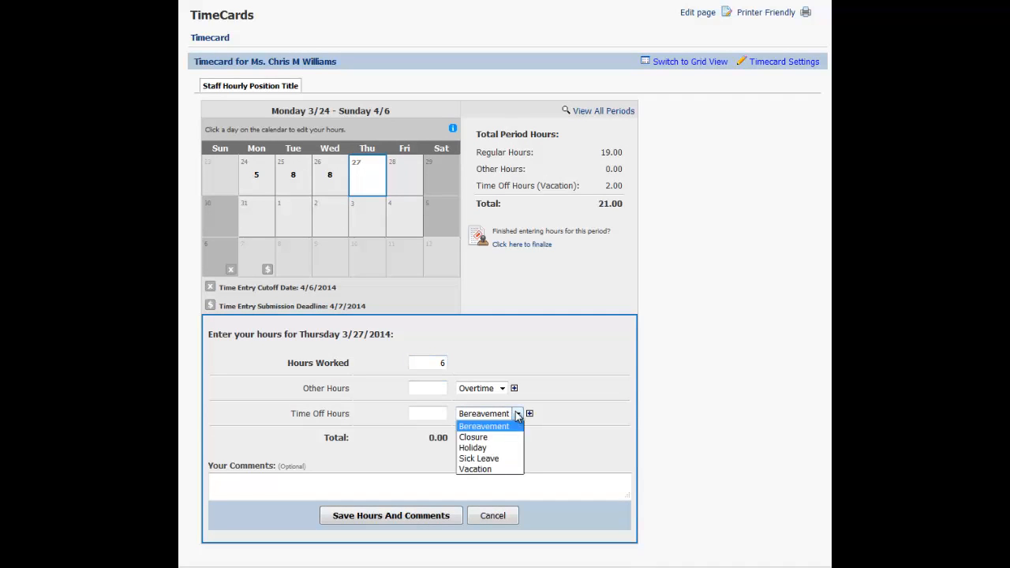
pyautogui.click(440, 414)
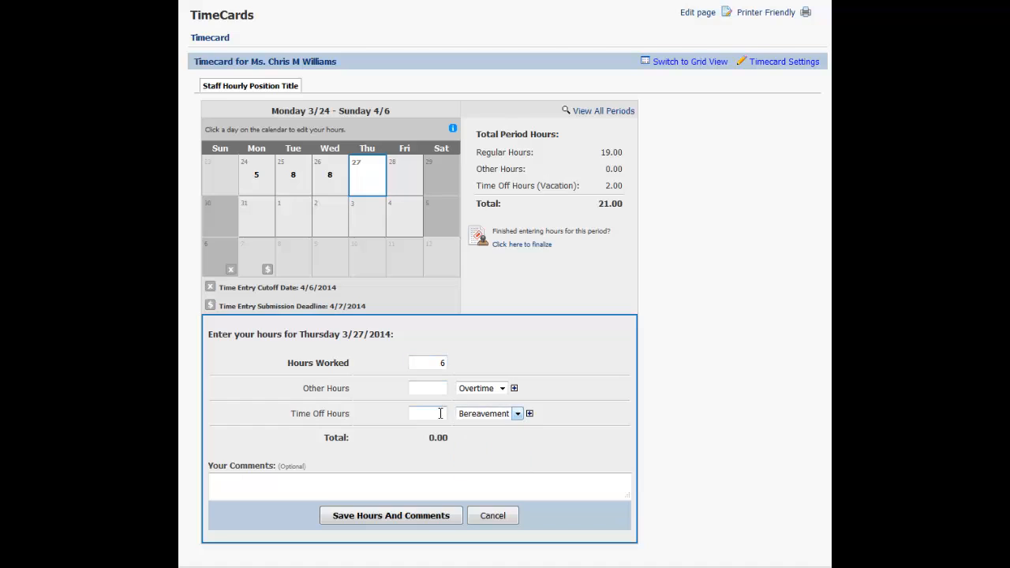
pyautogui.click(520, 416)
pyautogui.click(493, 470)
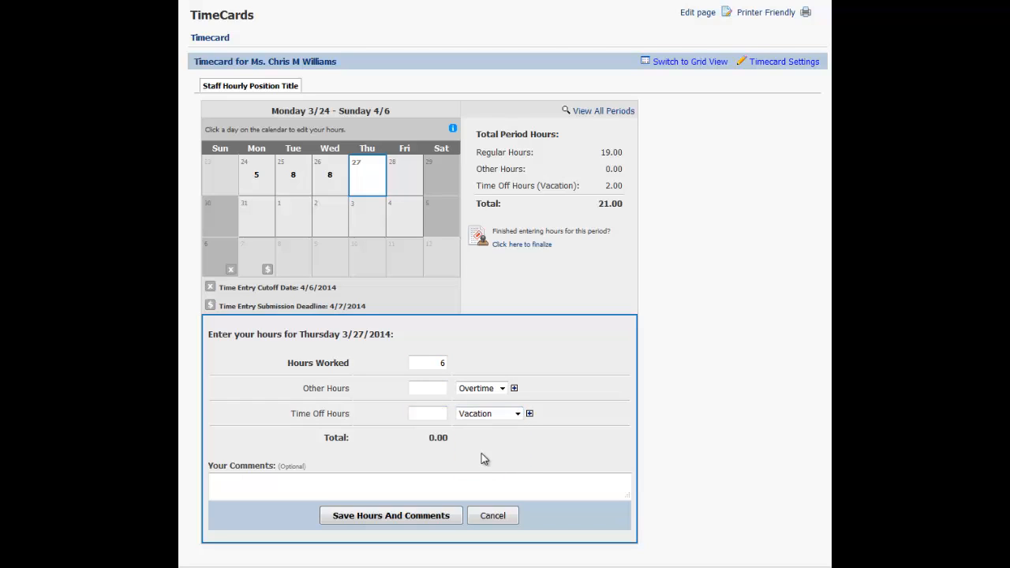
pyautogui.click(443, 413)
pyautogui.write('1')
# - Add a second time off row with 1 hour of Sick Leave for Thursday 3/27/2014 and save the day's hours
pyautogui.click(528, 415)
pyautogui.click(436, 431)
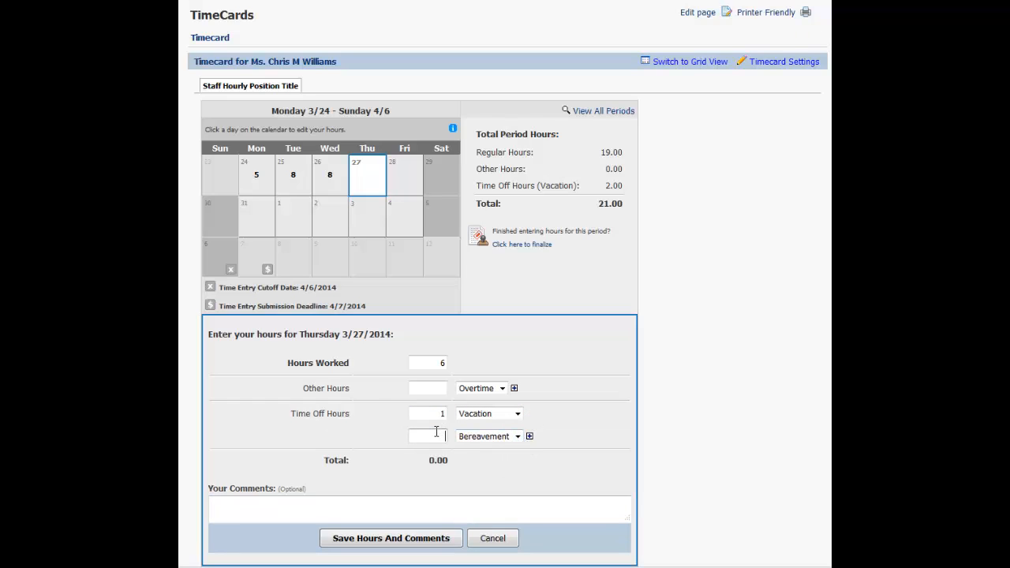
pyautogui.write('1')
pyautogui.click(517, 436)
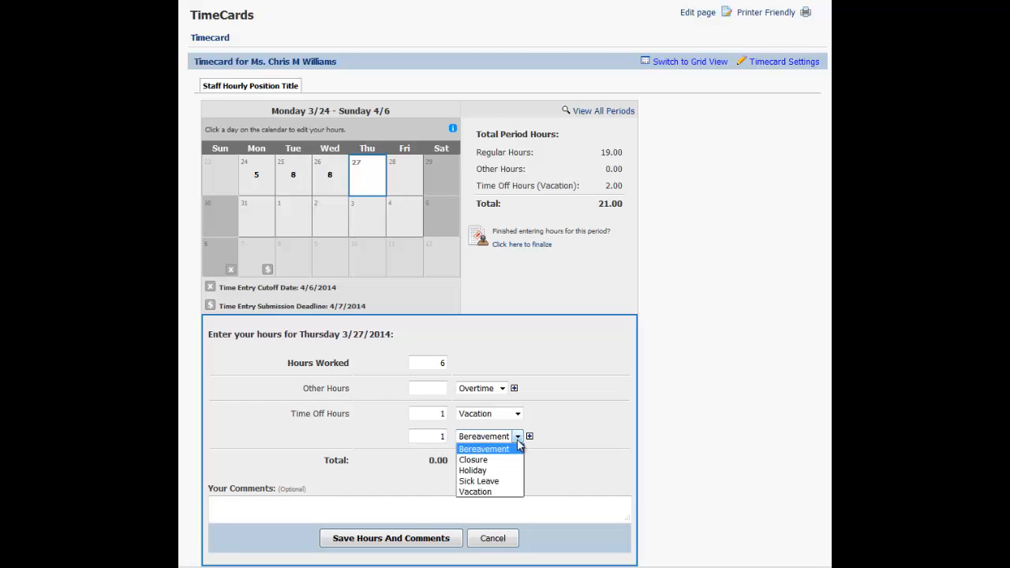
pyautogui.click(479, 481)
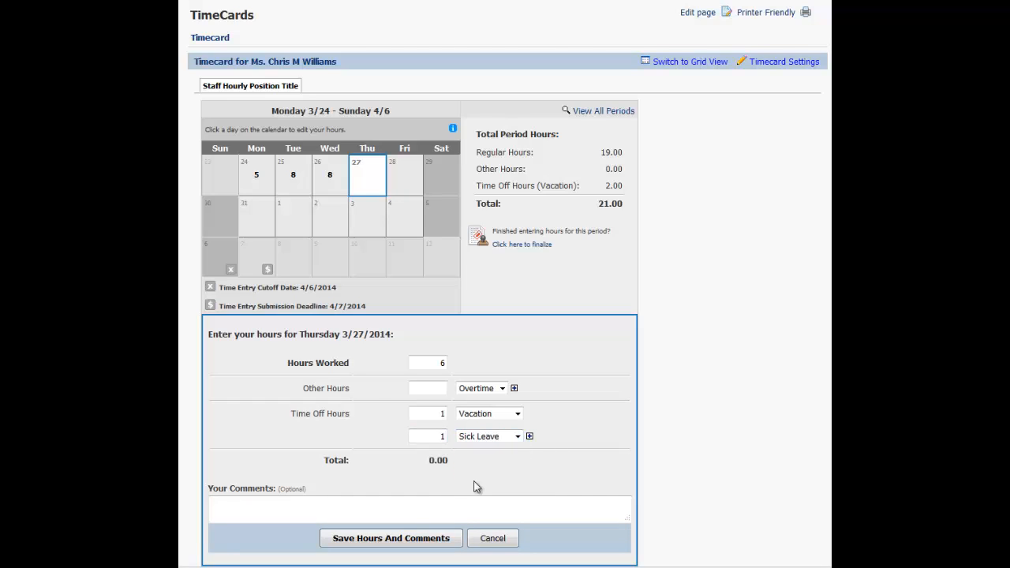
pyautogui.click(388, 540)
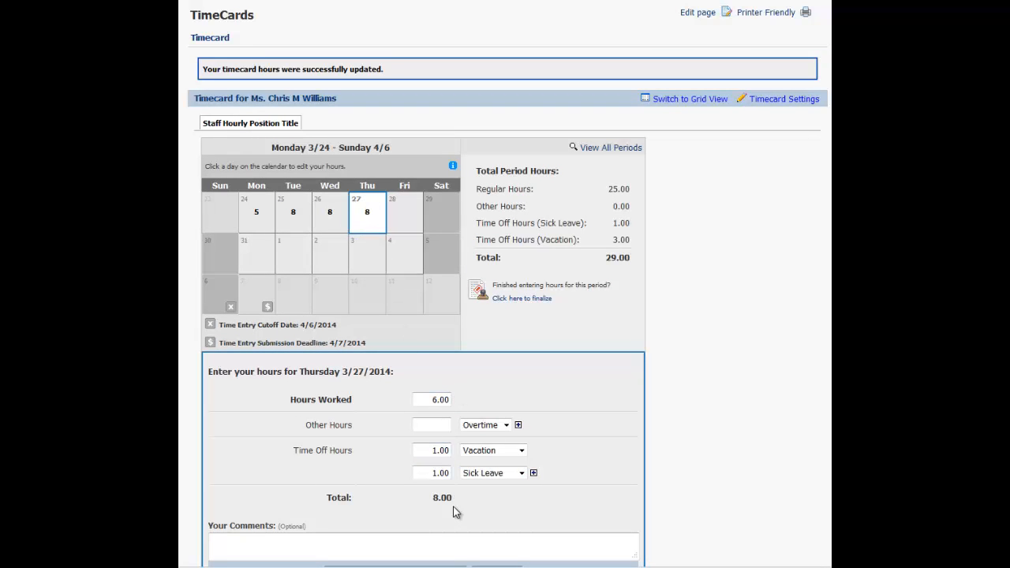
# - Add 2 Overtime hours under Other Hours for Tuesday 3/25/2014 and save the entry
pyautogui.click(295, 217)
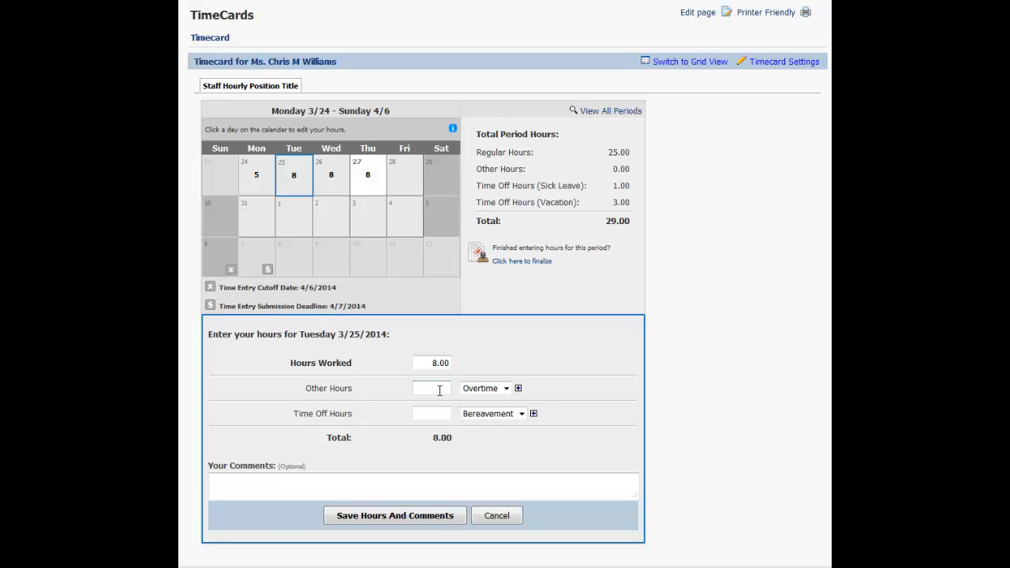
pyautogui.click(440, 390)
pyautogui.write('2')
pyautogui.click(505, 388)
pyautogui.click(483, 403)
pyautogui.click(419, 516)
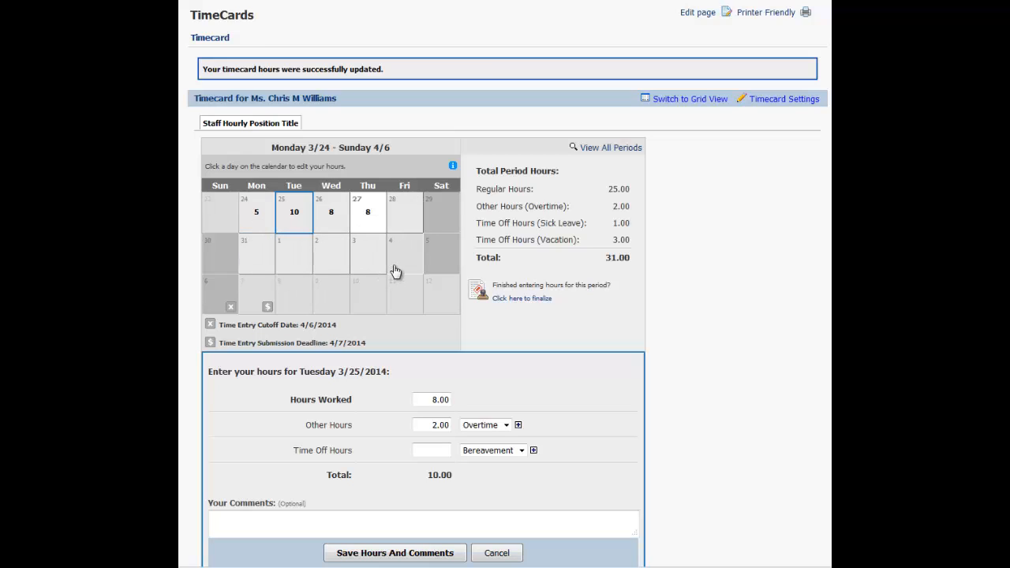
# - Check the Friday 3/28 and Thursday 3/27 entries, and view the timecard finalization prompt without marking the timecard final
pyautogui.click(402, 218)
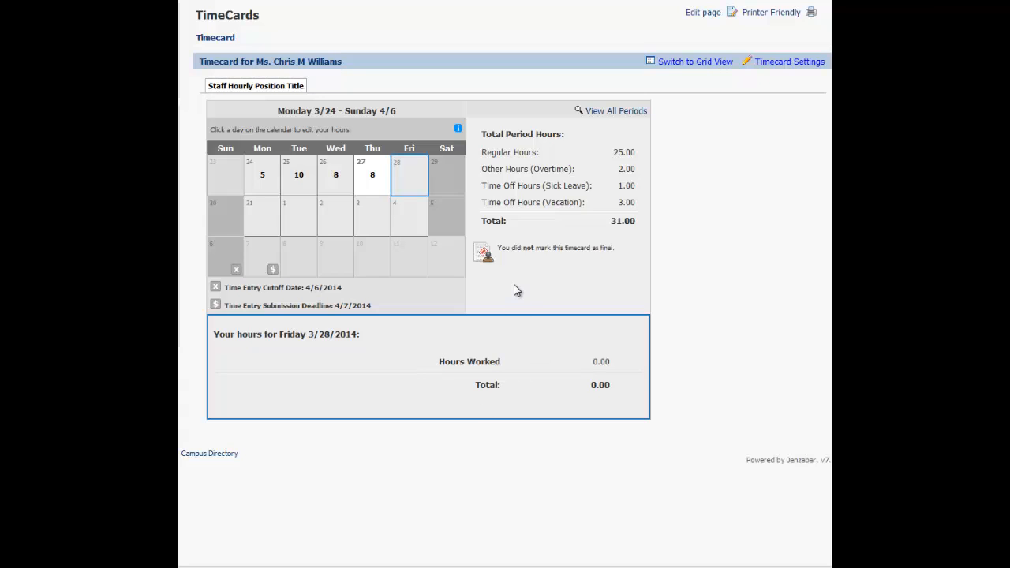
pyautogui.click(357, 188)
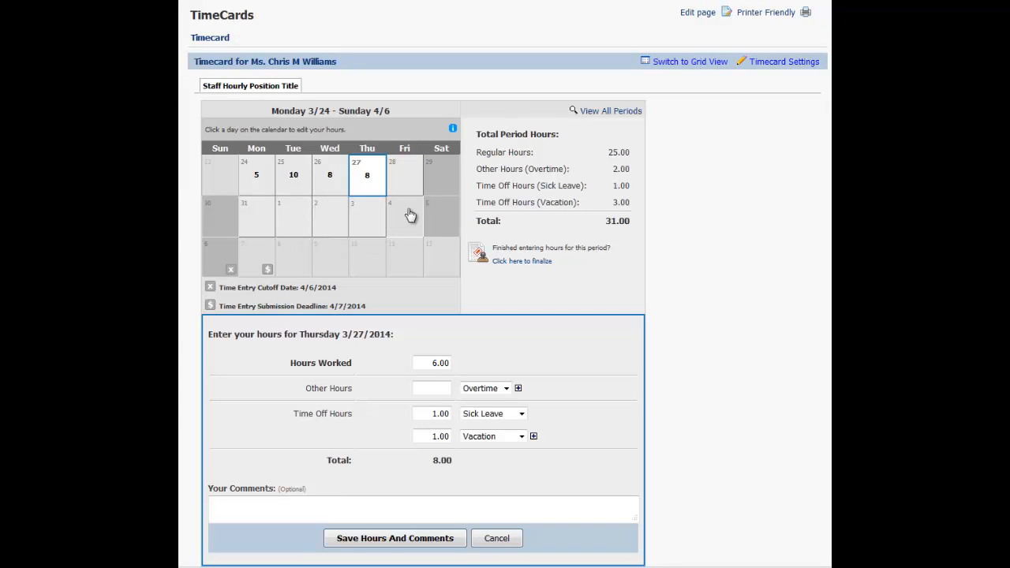
pyautogui.click(511, 263)
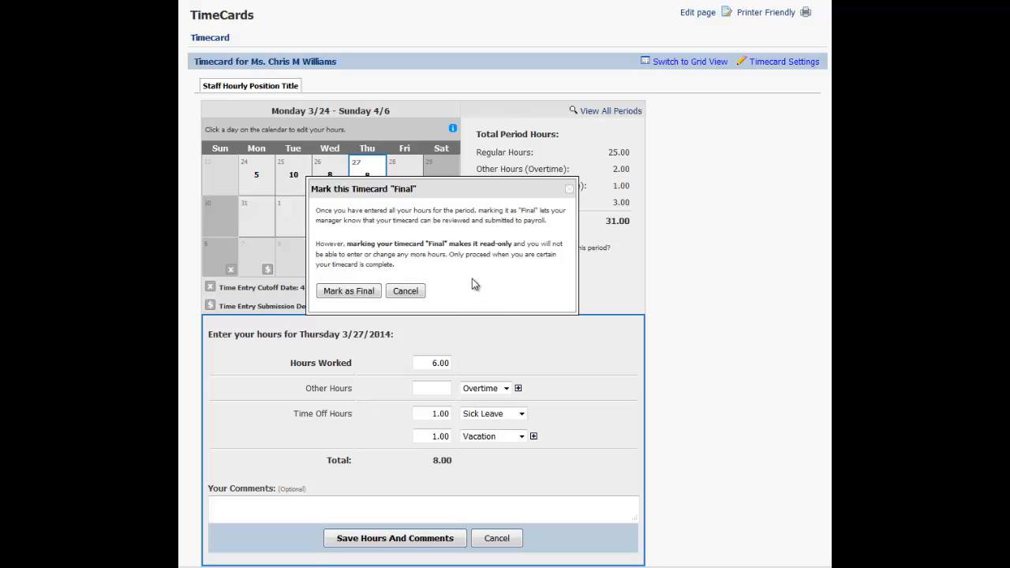
pyautogui.click(406, 292)
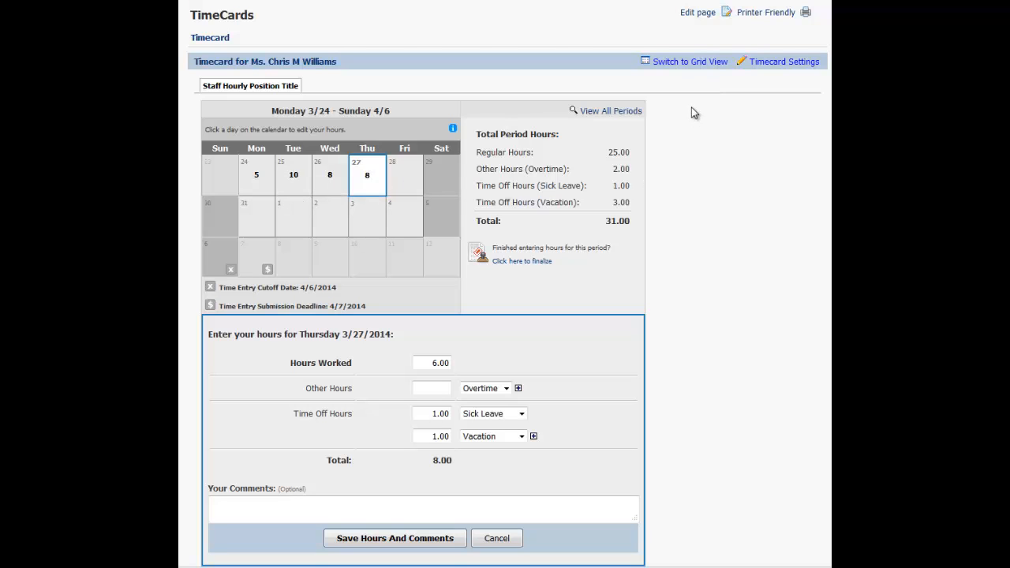
# - View the pay period's hours in the grid view, and return to the calendar view
pyautogui.click(693, 66)
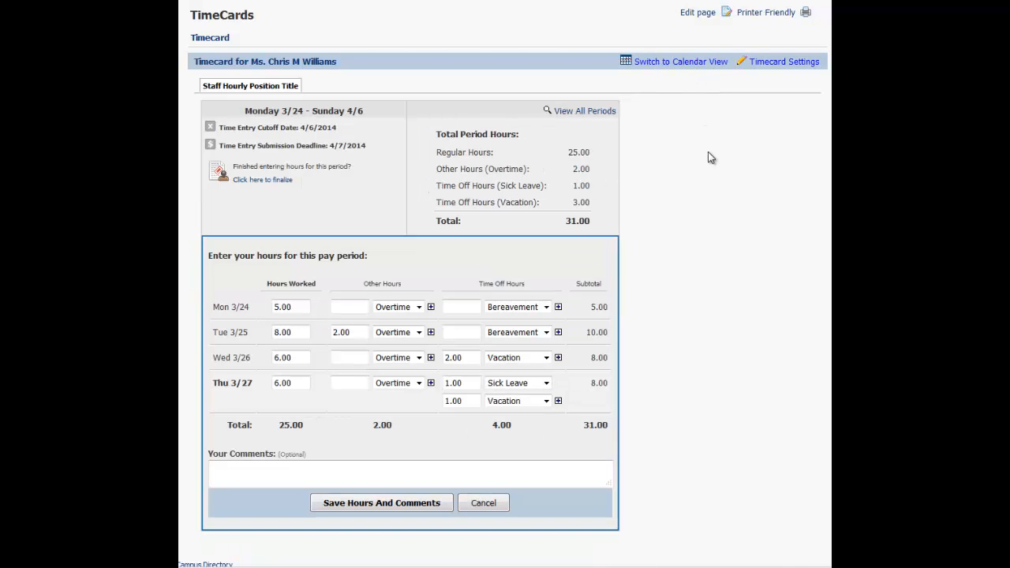
pyautogui.scroll(-1, 708, 158)
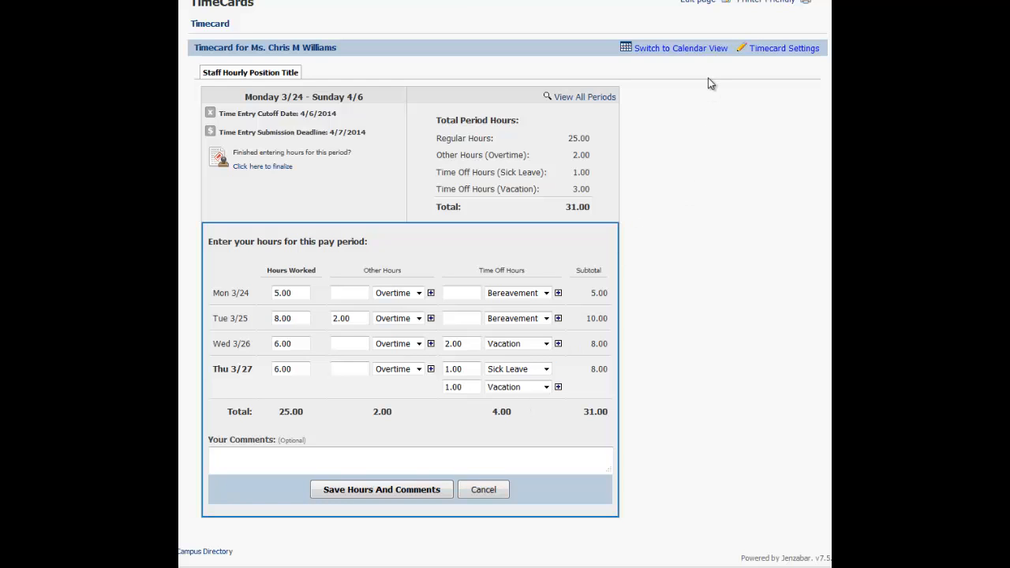
pyautogui.click(691, 49)
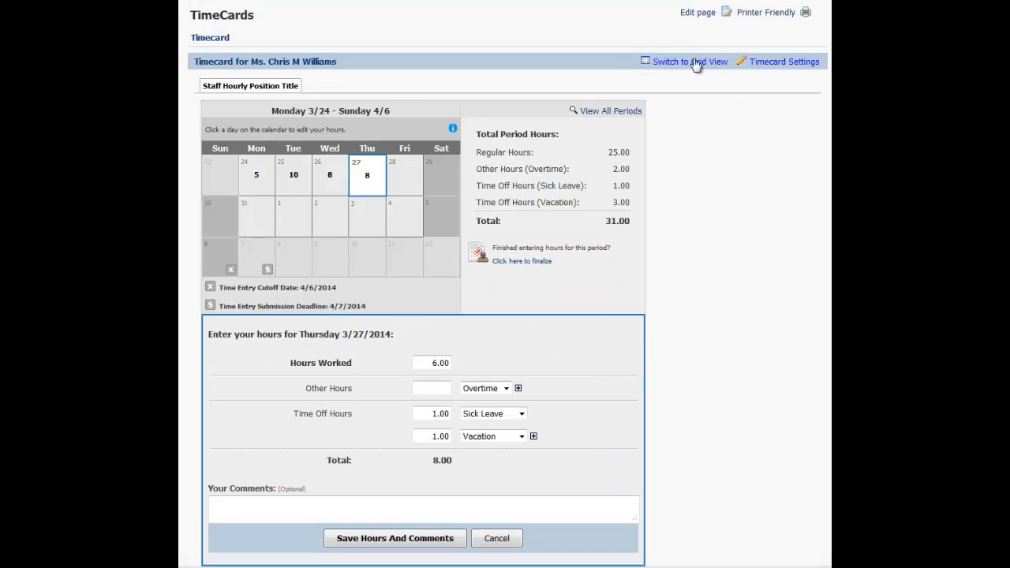
# - Review the default view and regular days off in the timecard settings, leaving without saving
pyautogui.click(793, 64)
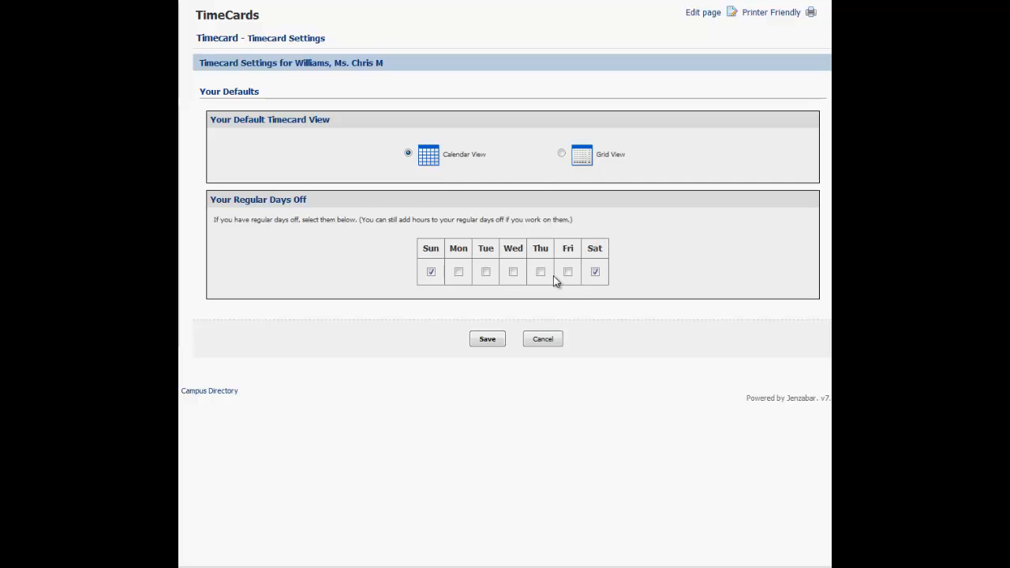
pyautogui.click(544, 341)
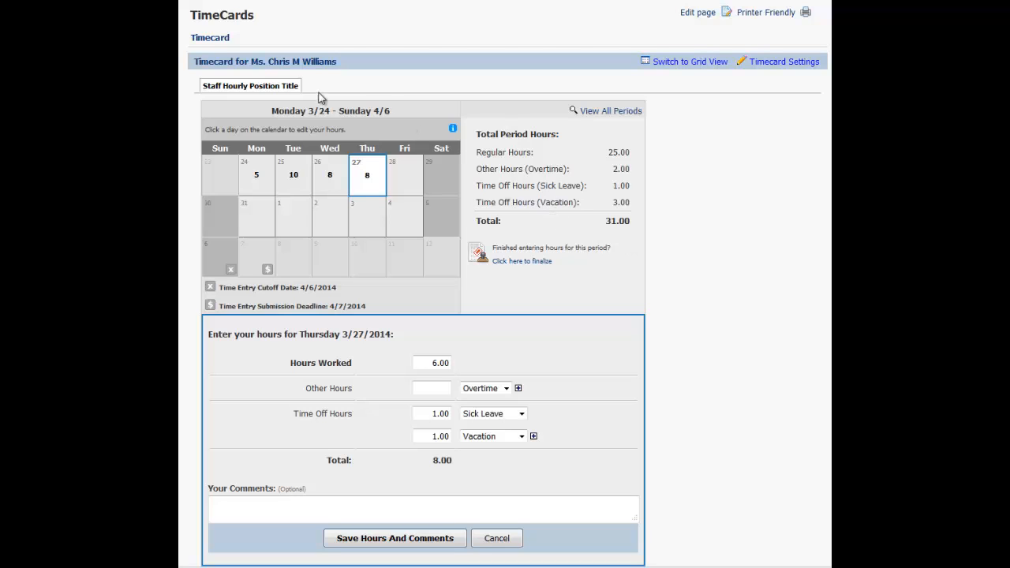
# - Open the Hourly Staff pay group for approval and review the daily hours on the Staff Hourly Position Title employee's timecard
pyautogui.click(224, 19)
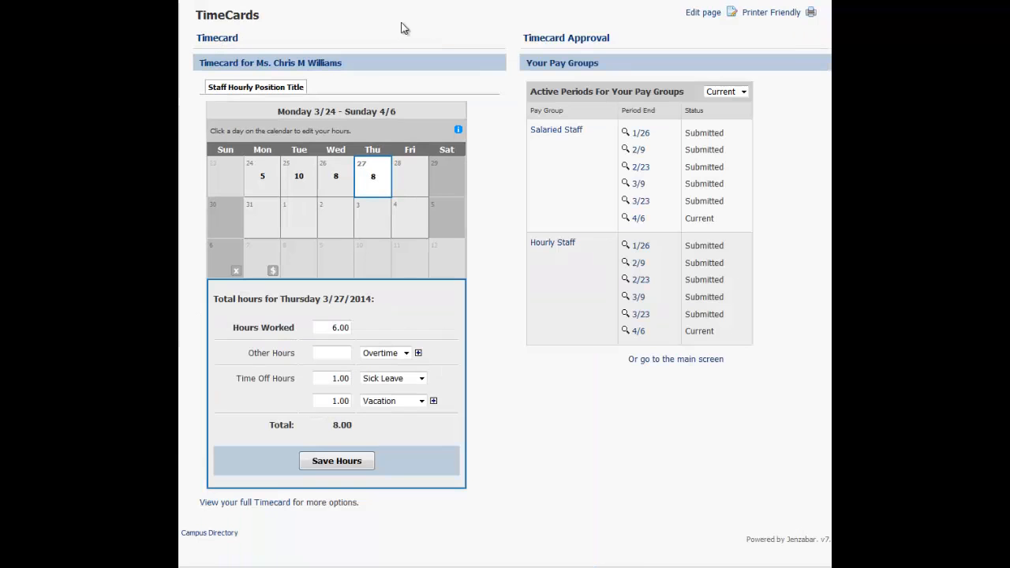
pyautogui.click(554, 244)
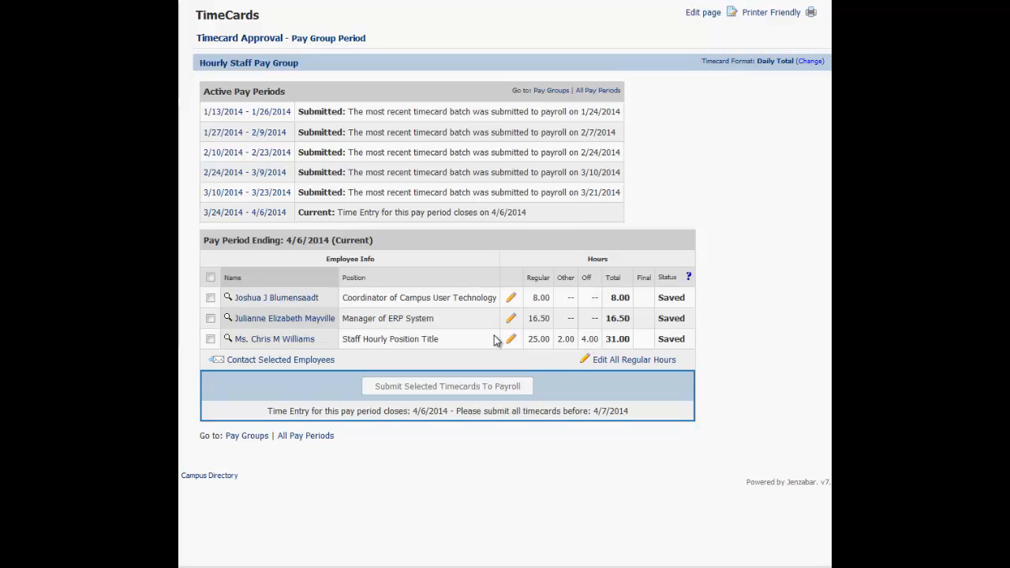
pyautogui.click(271, 340)
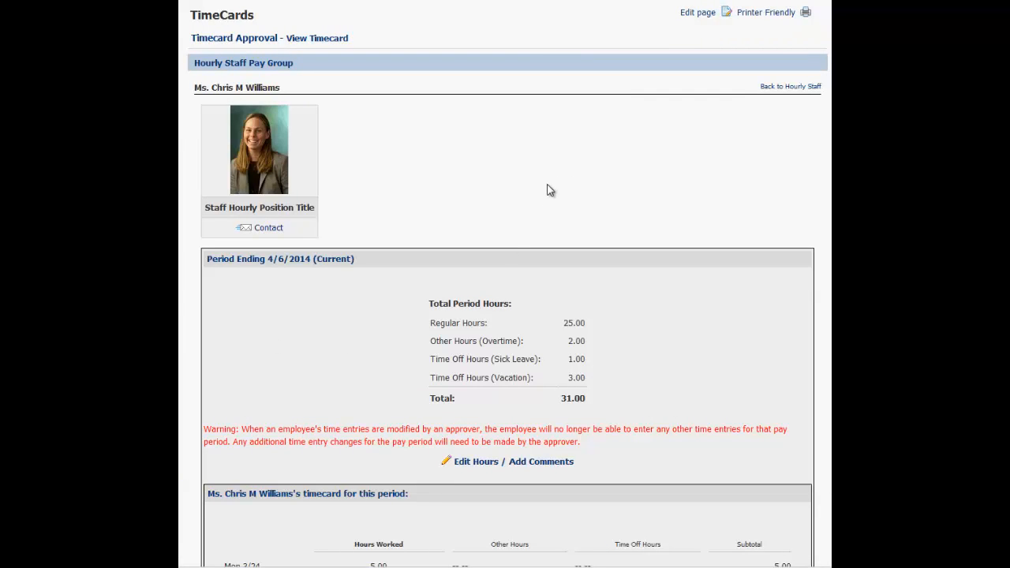
pyautogui.scroll(-2, 551, 190)
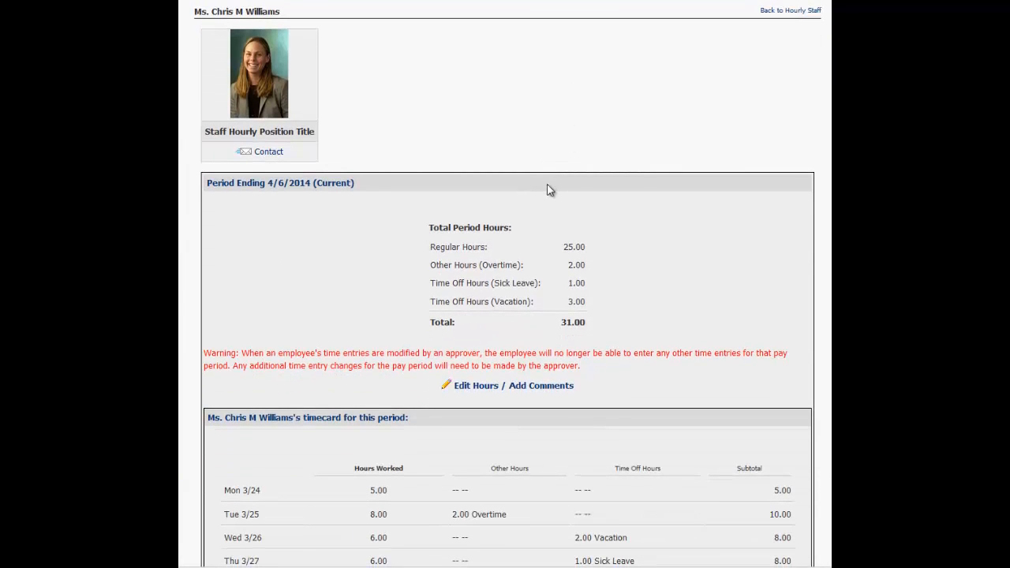
pyautogui.scroll(-2, 631, 212)
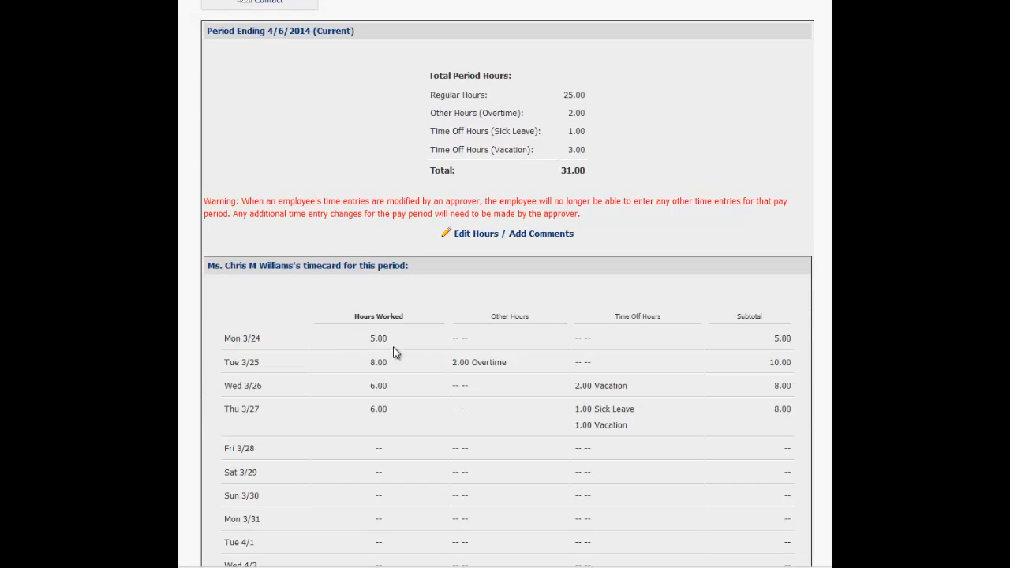
pyautogui.scroll(-3, 658, 444)
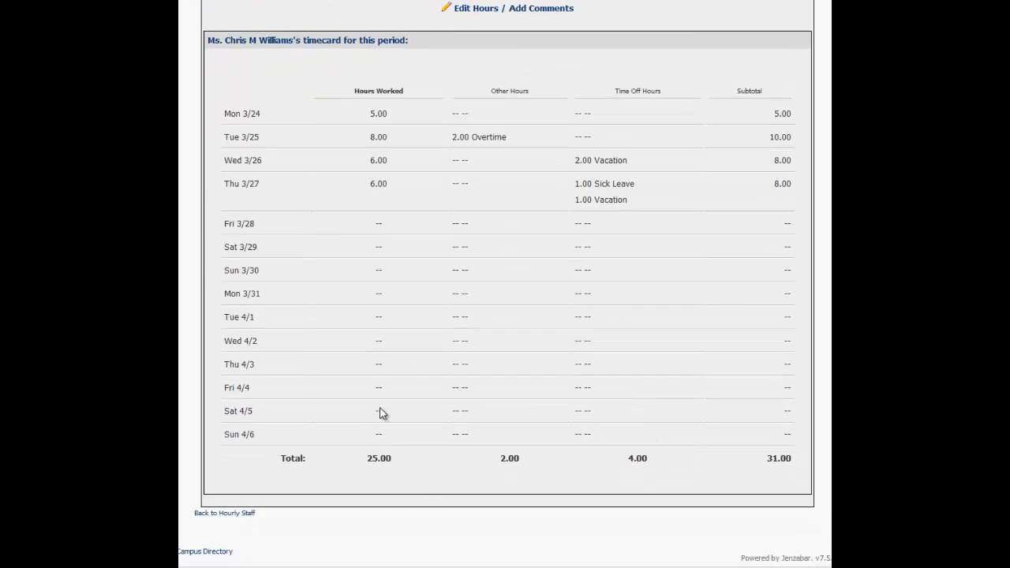
# - Return to the employee's own full timecard and save the comment "This is an example of a comment" with the Thursday 3/27 hours
pyautogui.scroll(4, 412, 373)
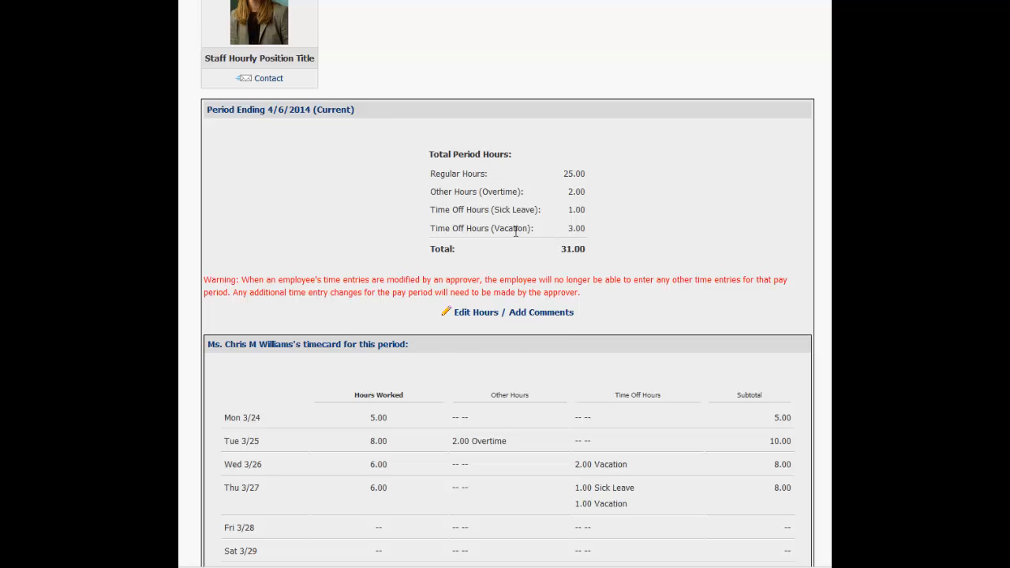
pyautogui.scroll(3, 286, 57)
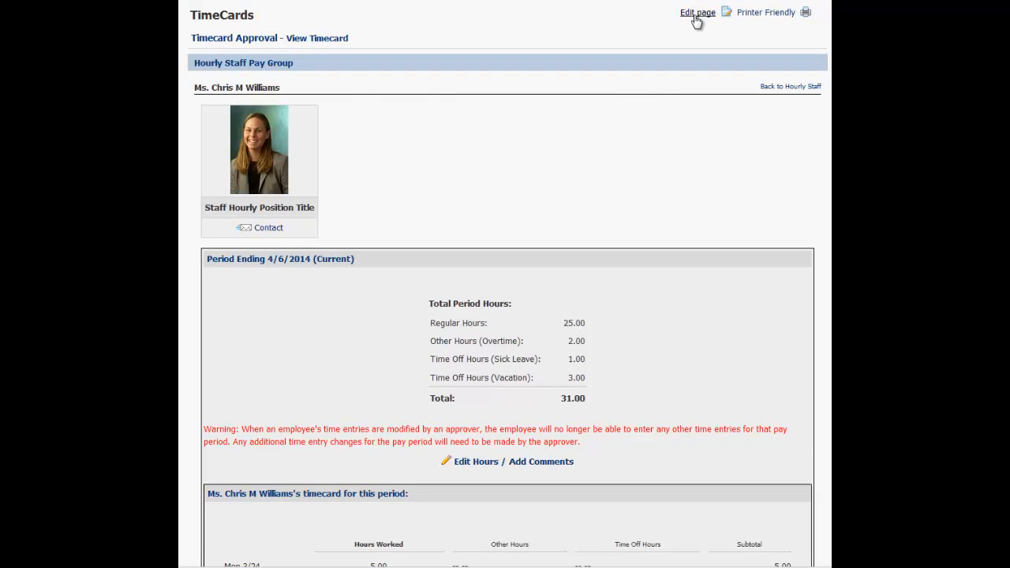
pyautogui.click(207, 17)
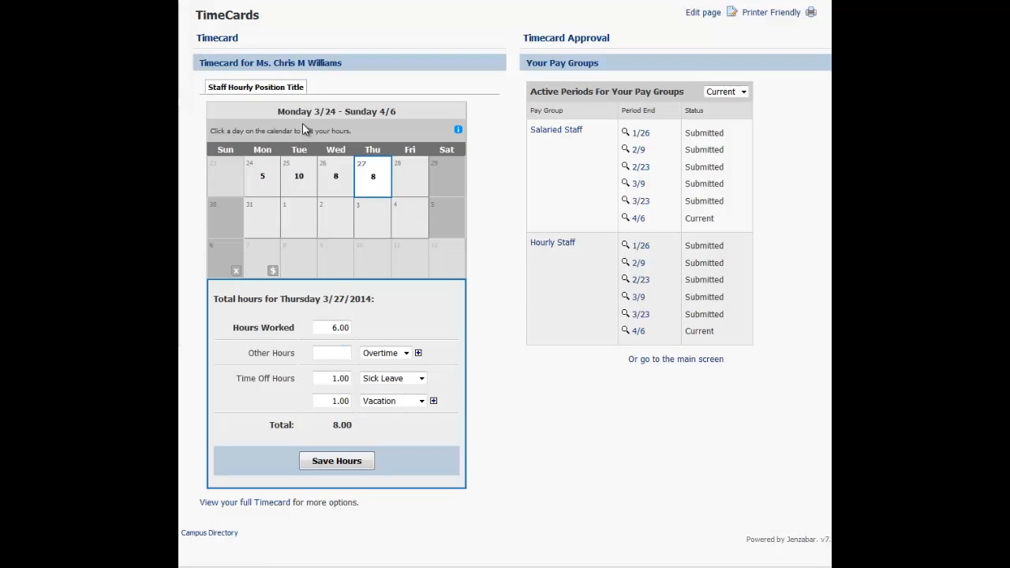
pyautogui.click(262, 93)
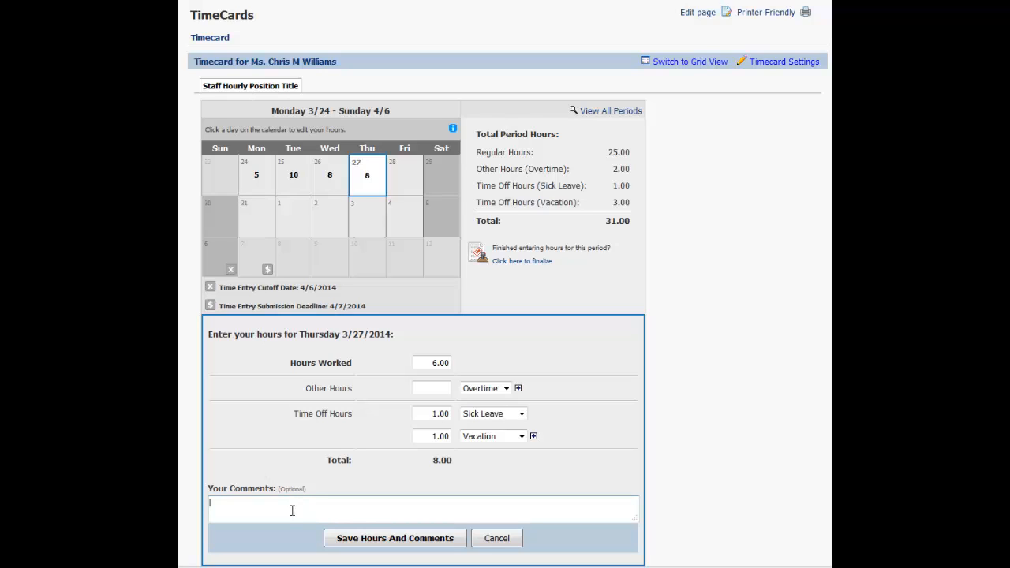
pyautogui.write('This is an example of a comment')
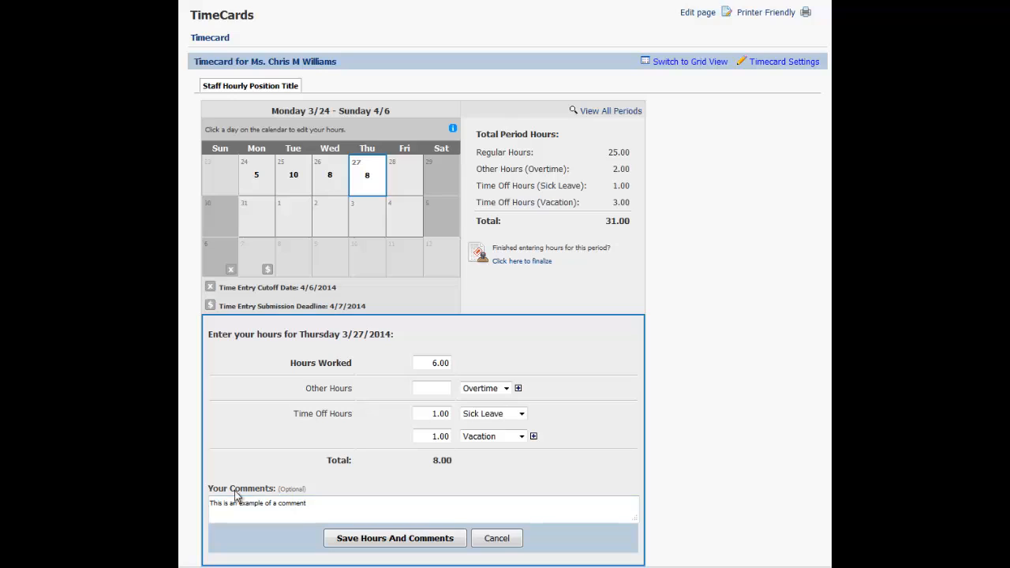
pyautogui.click(368, 545)
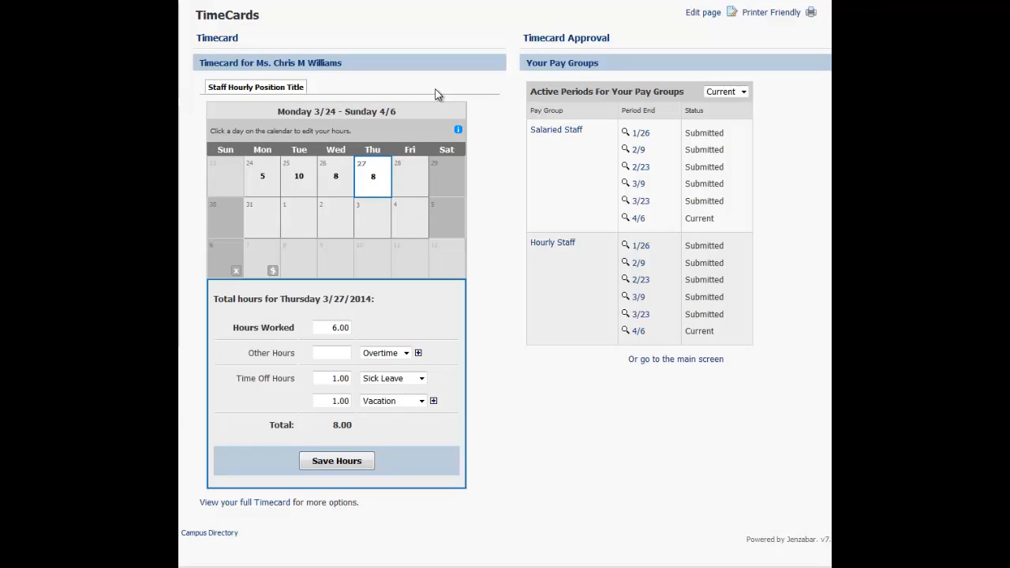
# - Reopen the Staff Hourly Position Title employee's timecard in the Hourly Staff pay group and review its employee comments and period totals
pyautogui.click(549, 246)
pyautogui.click(272, 345)
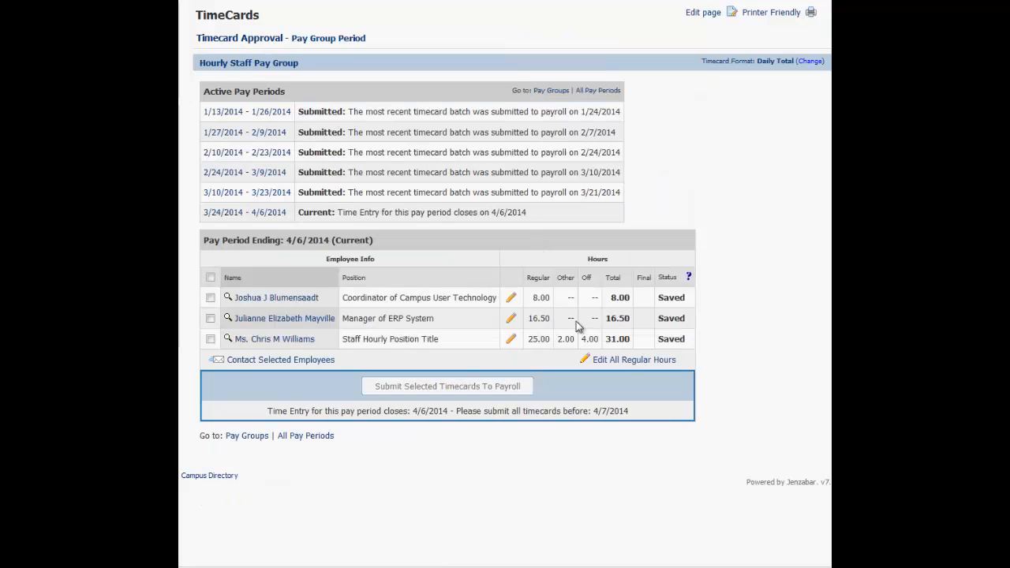
pyautogui.scroll(-5, 581, 330)
pyautogui.scroll(-3, 580, 330)
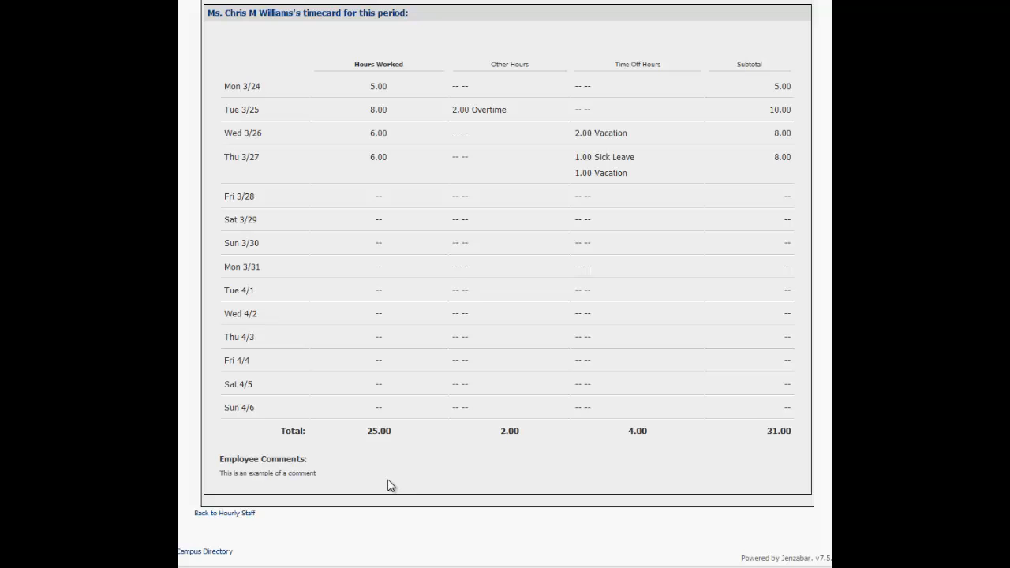
pyautogui.scroll(6, 390, 484)
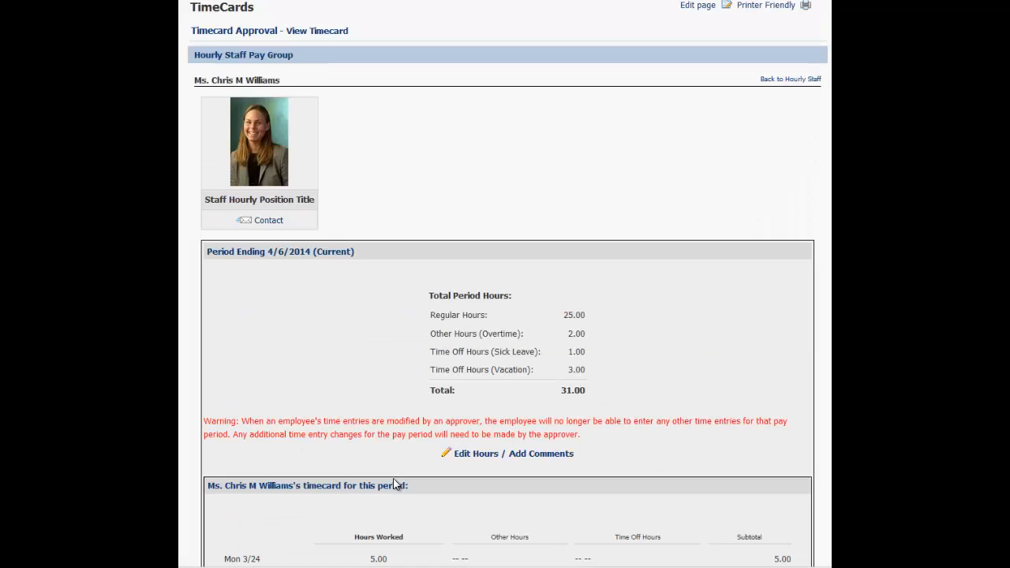
pyautogui.scroll(-3, 458, 426)
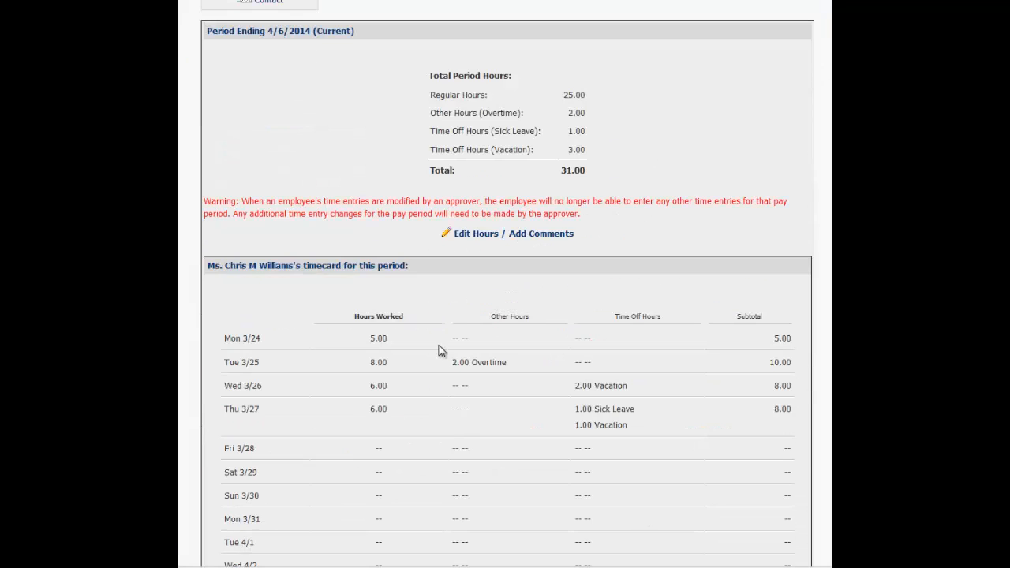
pyautogui.scroll(2, 408, 251)
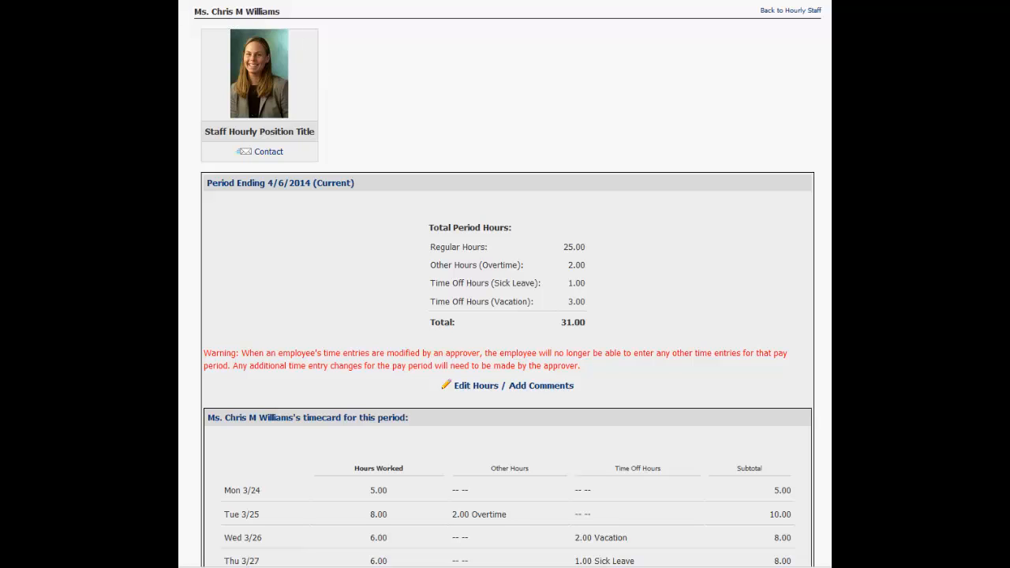